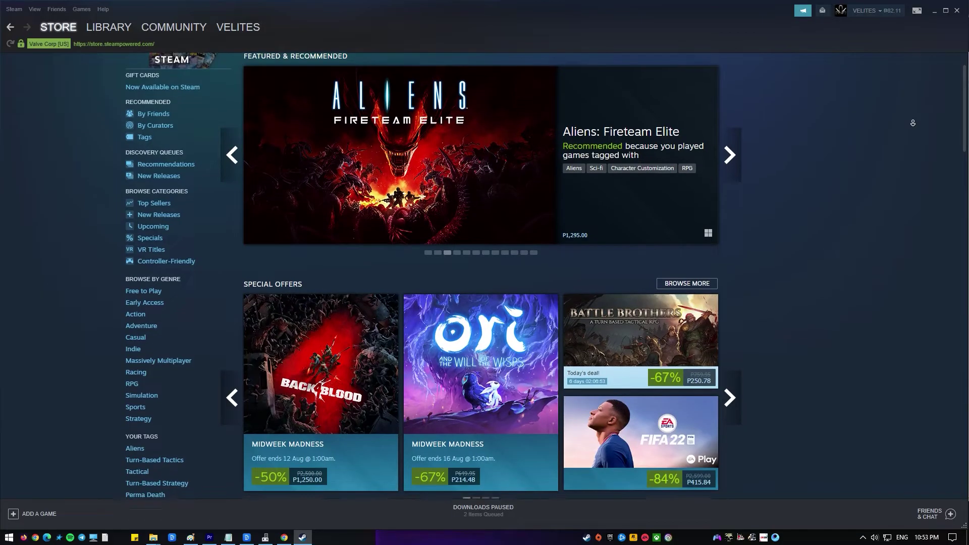
# Dismiss the VAC Disconnected secure-server error and leave the Steam store for the desktop
pyautogui.scroll(-1, 434, 275)
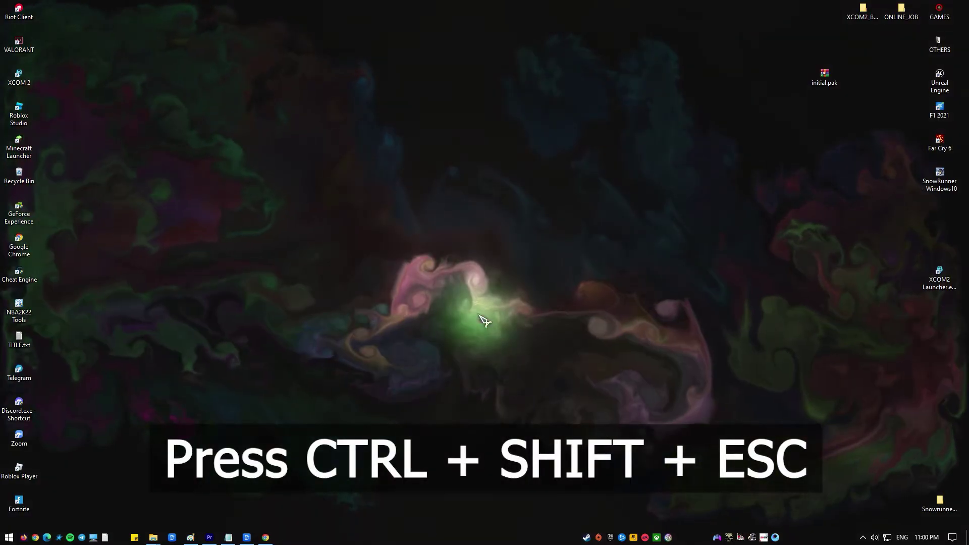
# End the Steam Client Service (32 bit) process in Task Manager
pyautogui.hotkey('ctrl', 'shift', 'Escape')
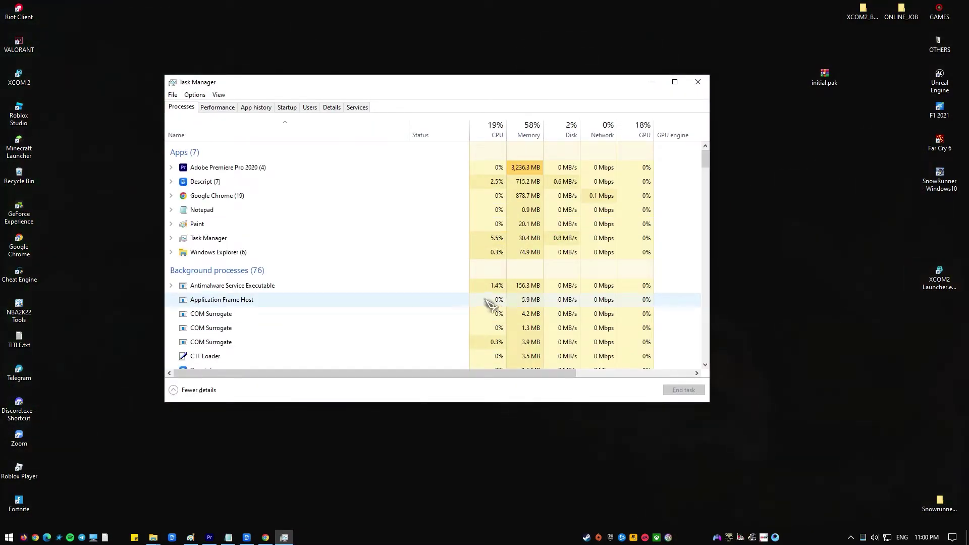
pyautogui.click(318, 316)
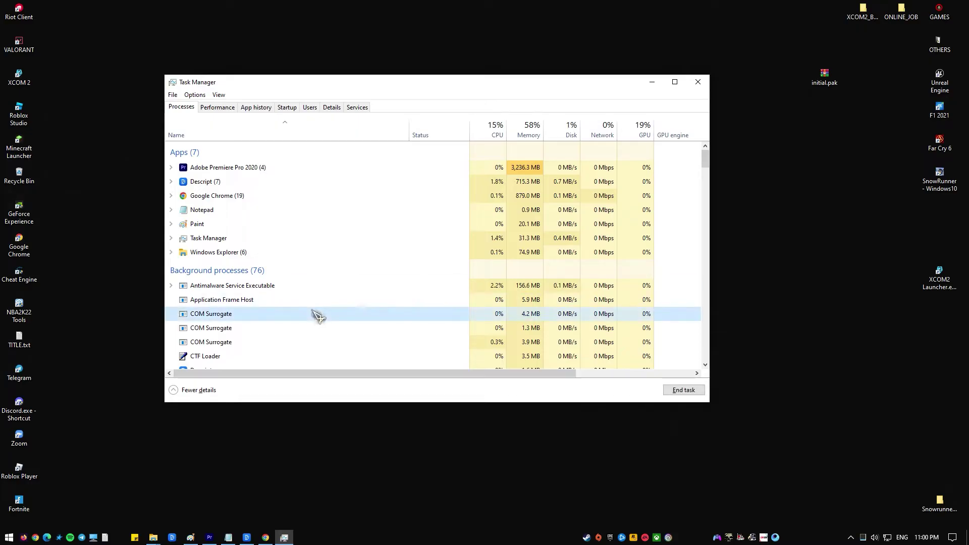
pyautogui.press('s')
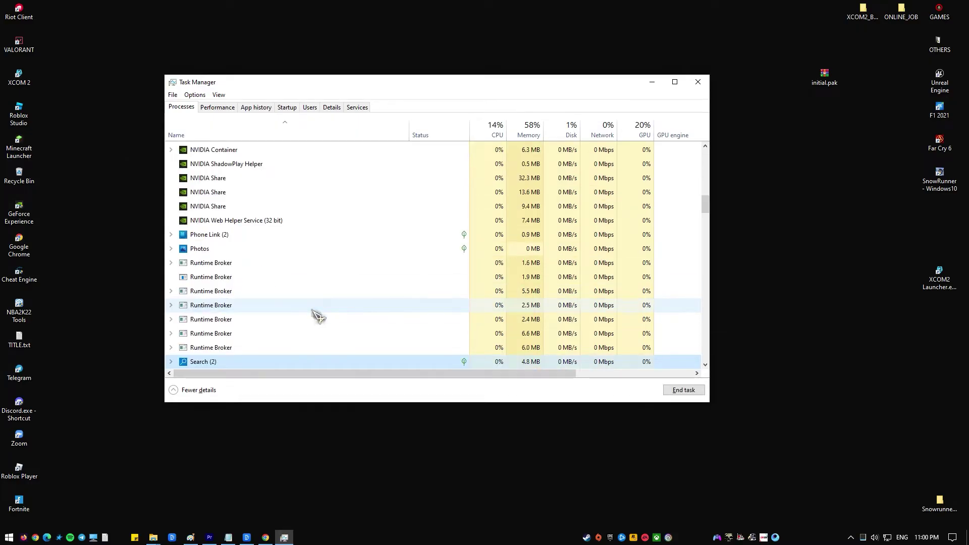
pyautogui.scroll(-4, 318, 316)
pyautogui.scroll(-2, 318, 316)
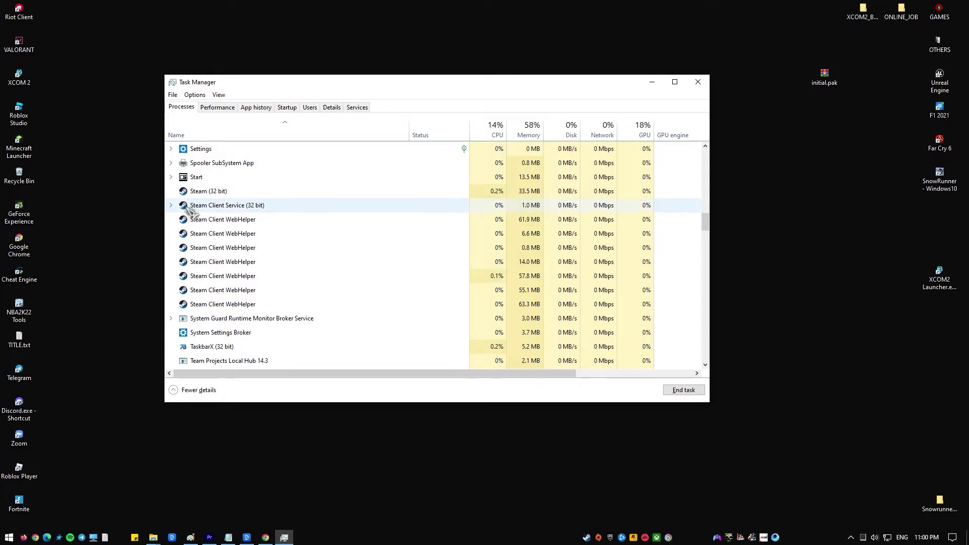
pyautogui.click(171, 205)
pyautogui.rightClick(299, 210)
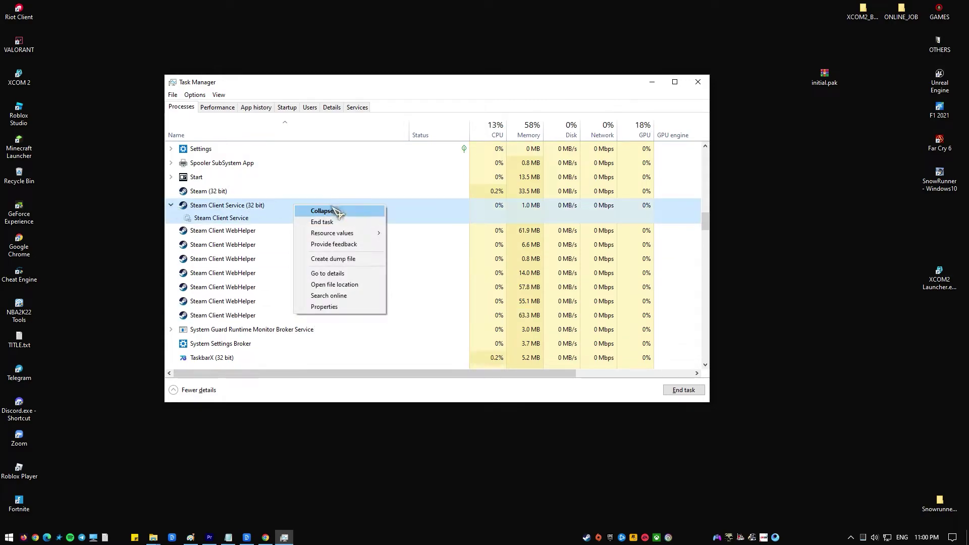
pyautogui.click(351, 226)
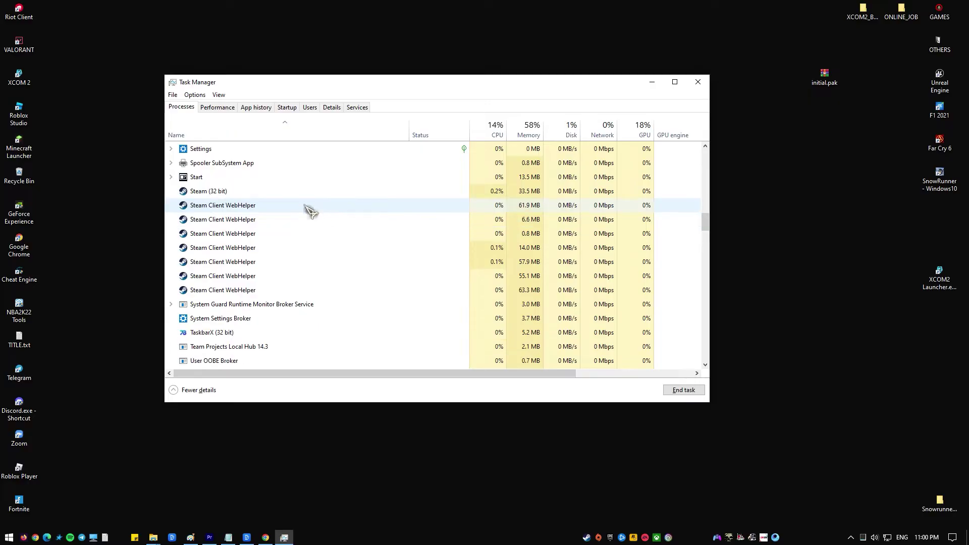
# End the Steam (32 bit) process as well
pyautogui.click(250, 193)
pyautogui.rightClick(253, 191)
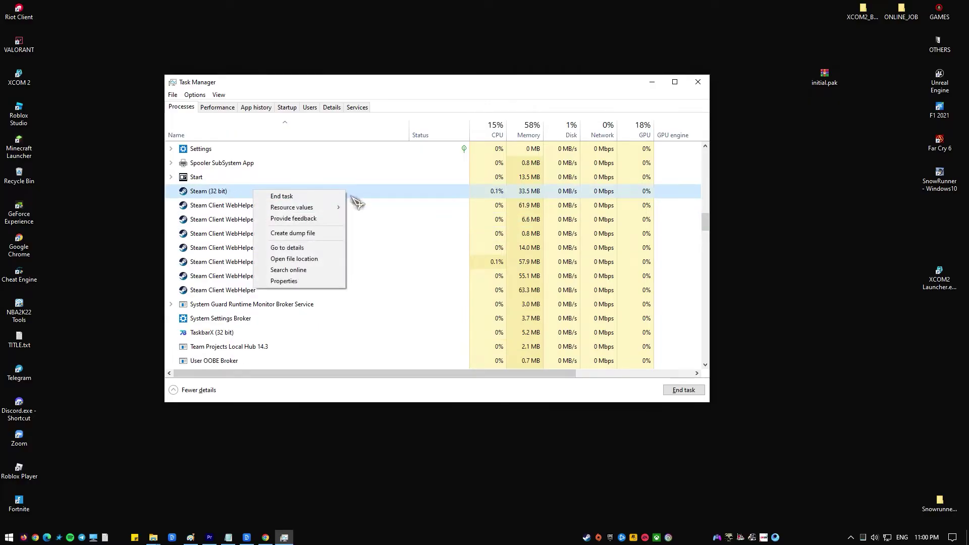
pyautogui.click(318, 202)
pyautogui.rightClick(278, 192)
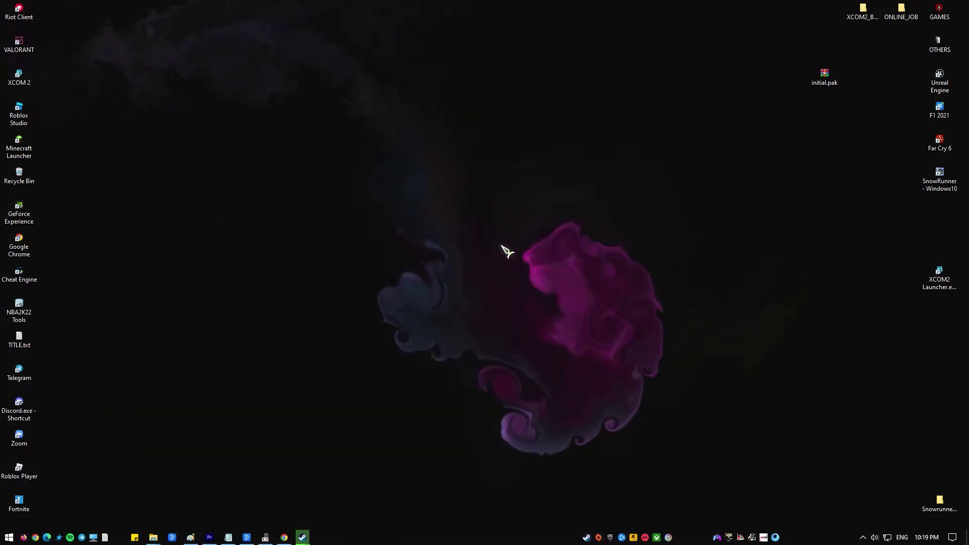
# Run "C:\Program Files (x86)\Steam\bin\SteamService.exe" /repair in an administrator cmd window
pyautogui.press('super')
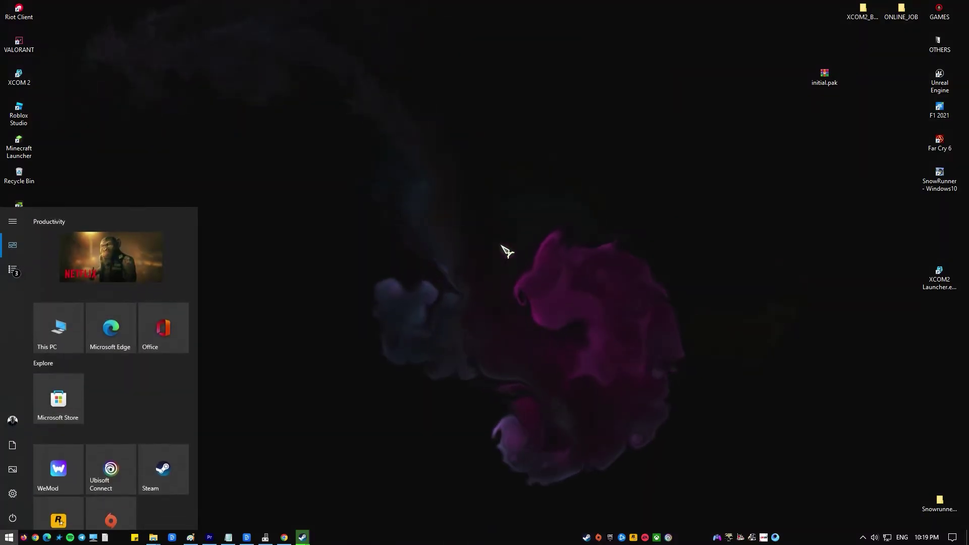
pyautogui.write('cmd')
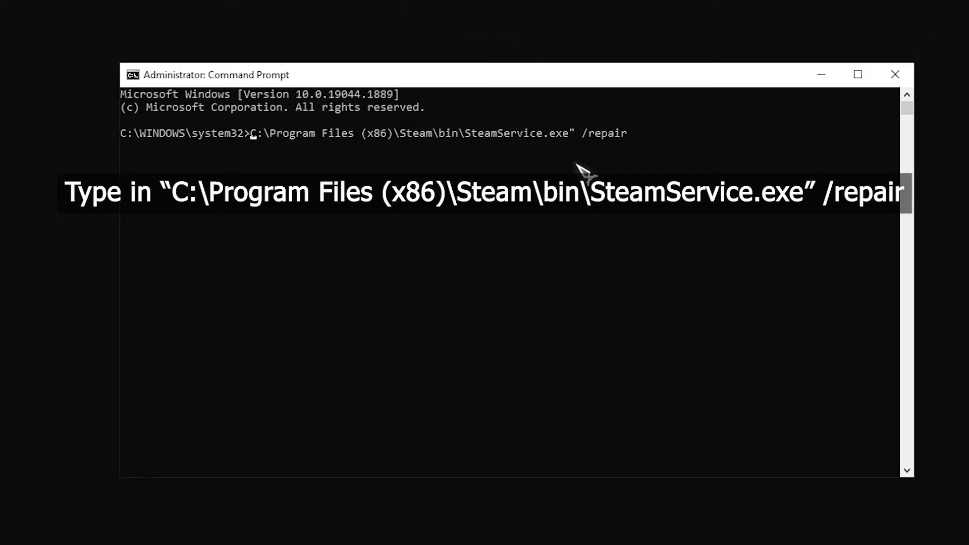
pyautogui.write('"')
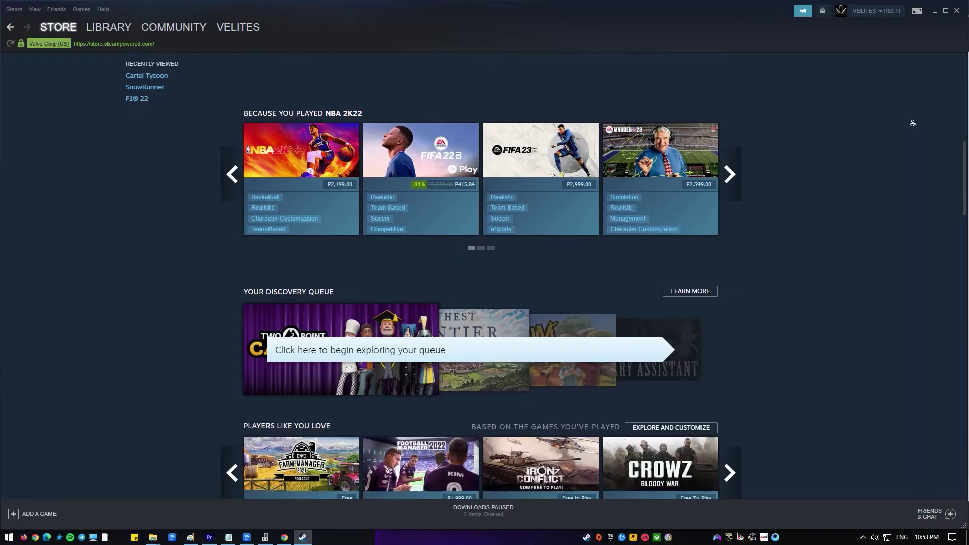
pyautogui.scroll(-2, 913, 123)
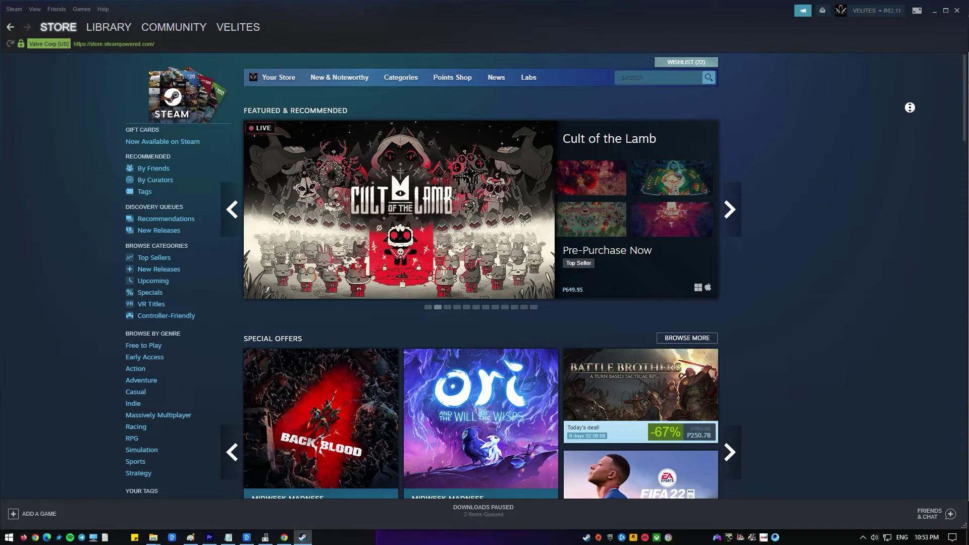
# Log out of the Steam account from the account name menu and confirm LOGOUT
pyautogui.scroll(-2, 914, 116)
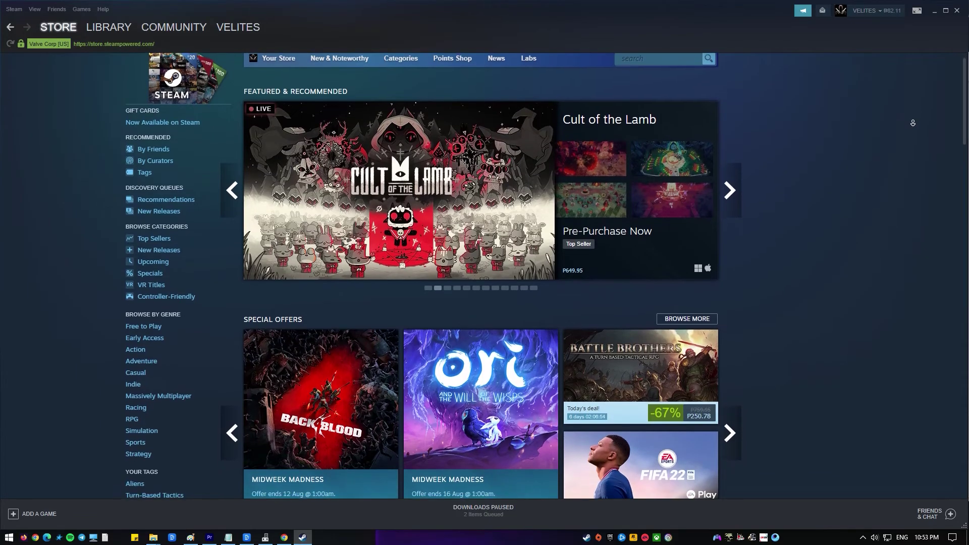
pyautogui.scroll(-3, 914, 123)
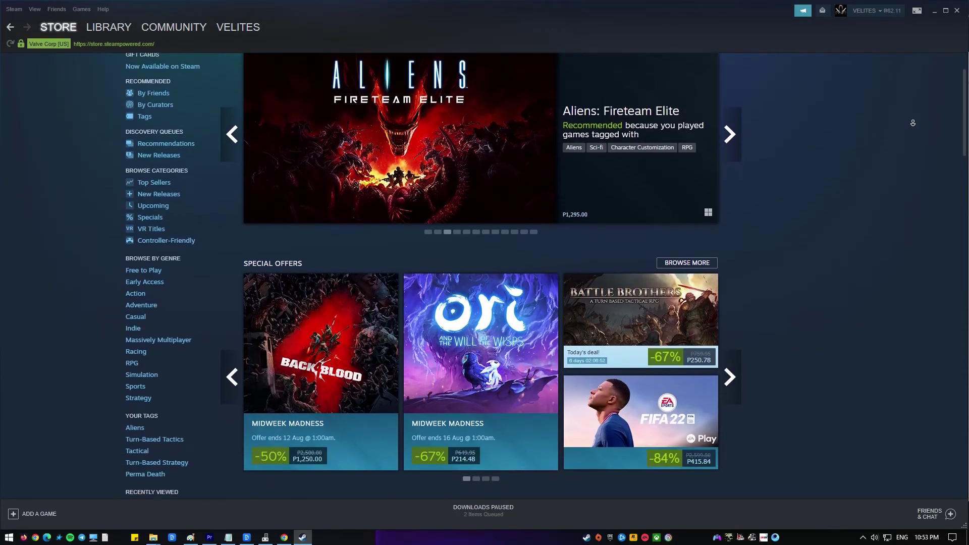
pyautogui.scroll(-2, 913, 123)
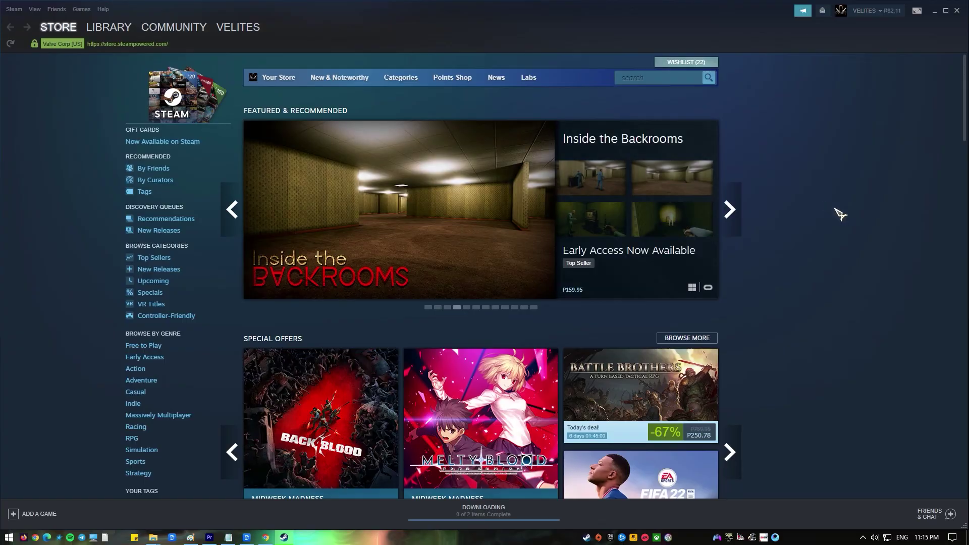
pyautogui.click(882, 12)
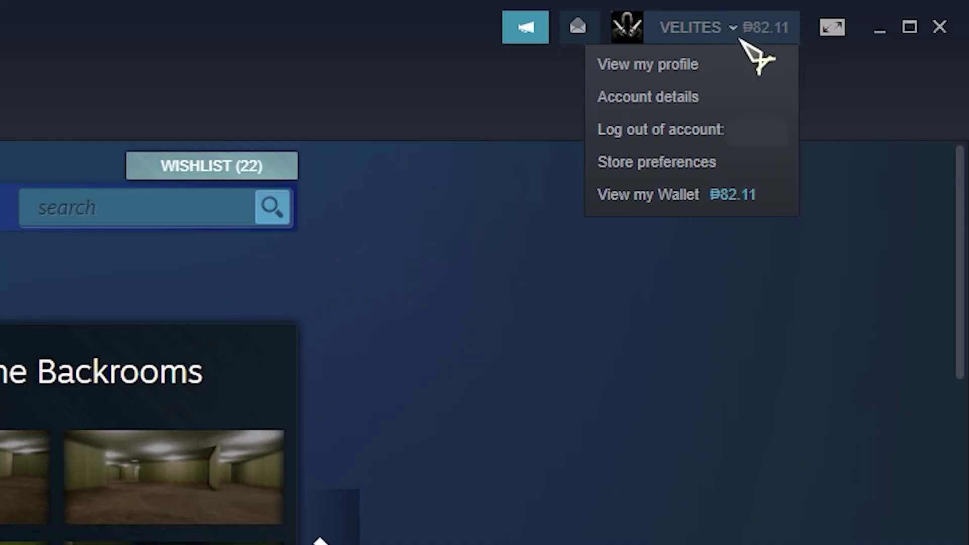
pyautogui.click(679, 132)
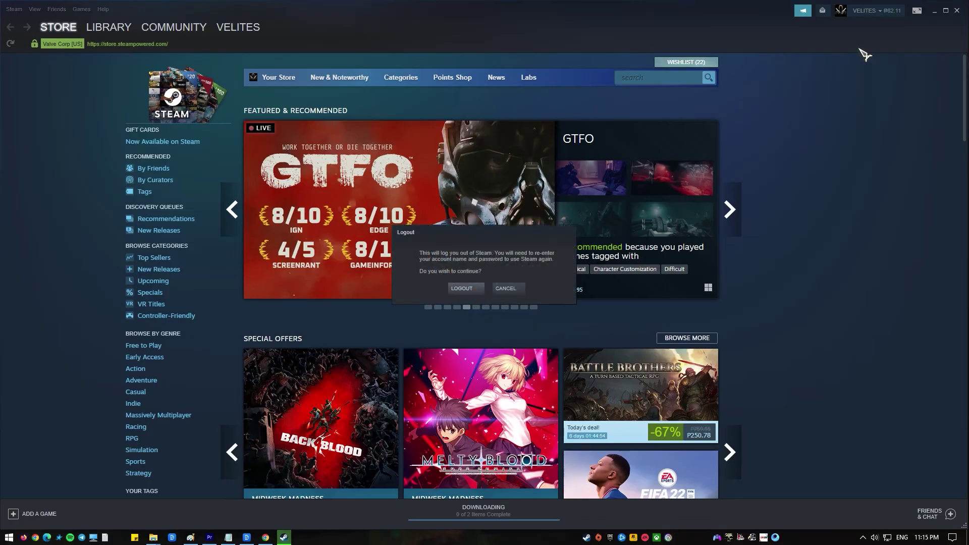
pyautogui.click(472, 292)
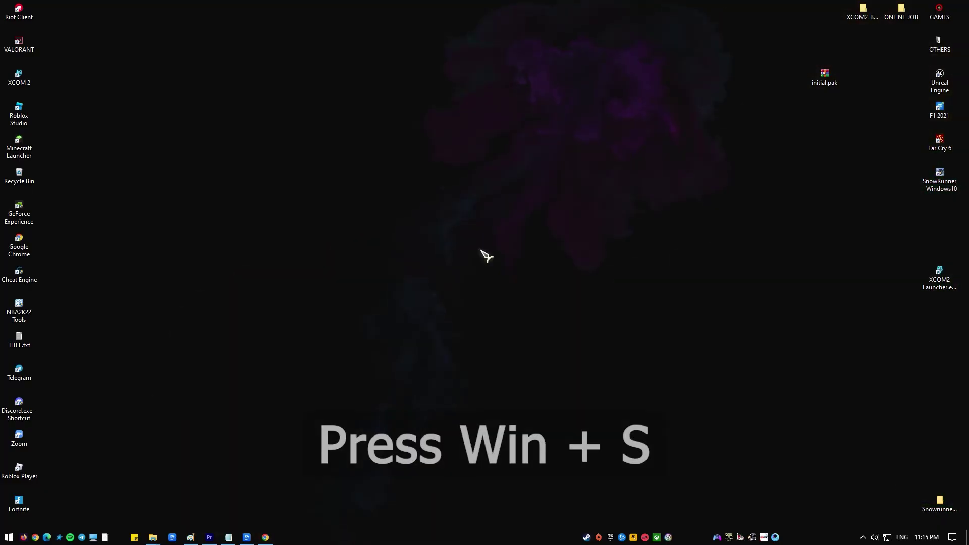
pyautogui.press('super+s')
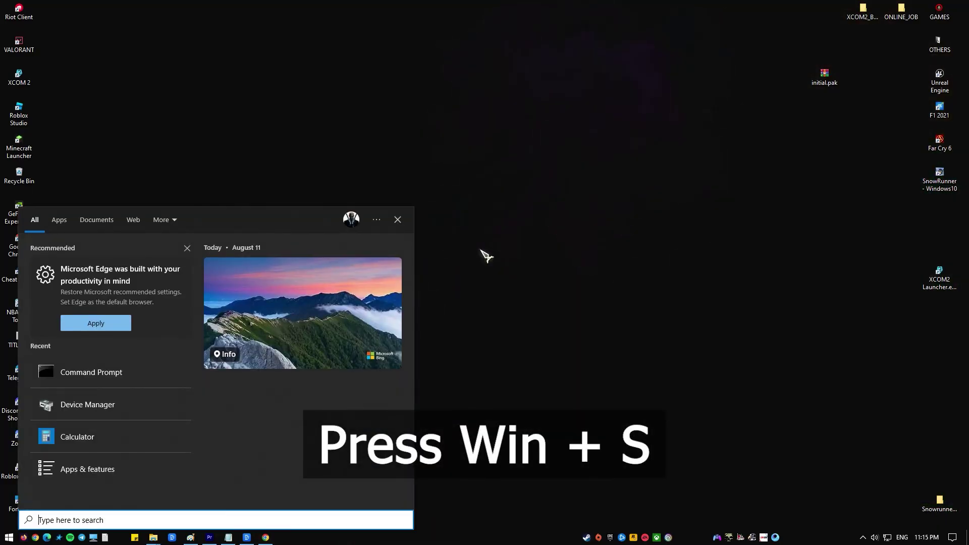
# Launch cmd as administrator, approve the UAC prompt, and centre the Command Prompt window
pyautogui.write('cmd')
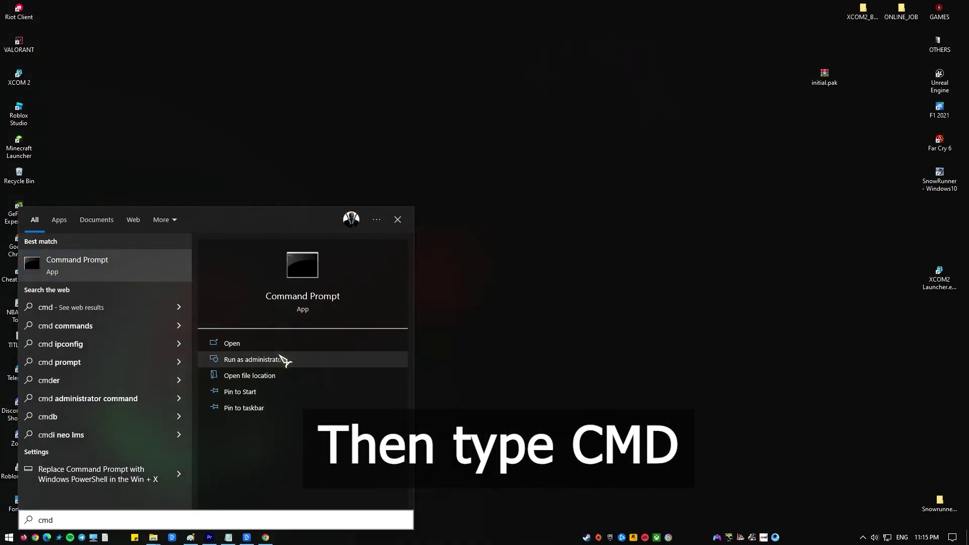
pyautogui.click(281, 358)
pyautogui.click(454, 333)
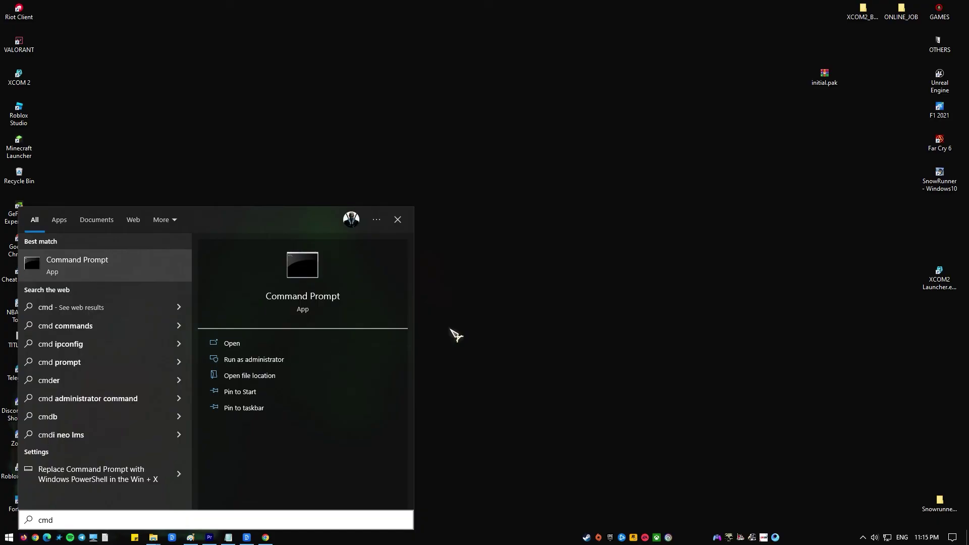
pyautogui.click(366, 24)
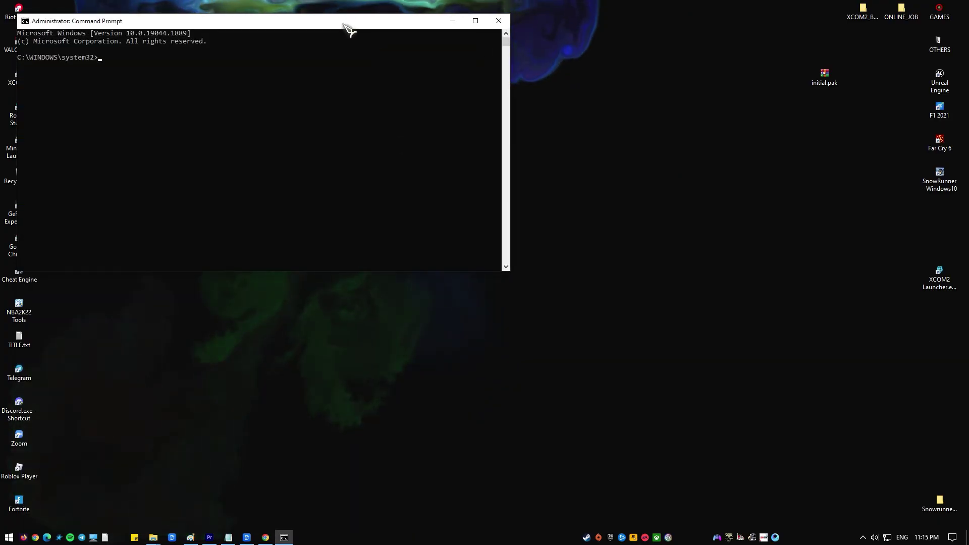
pyautogui.moveTo(346, 29); pyautogui.dragTo(429, 61)
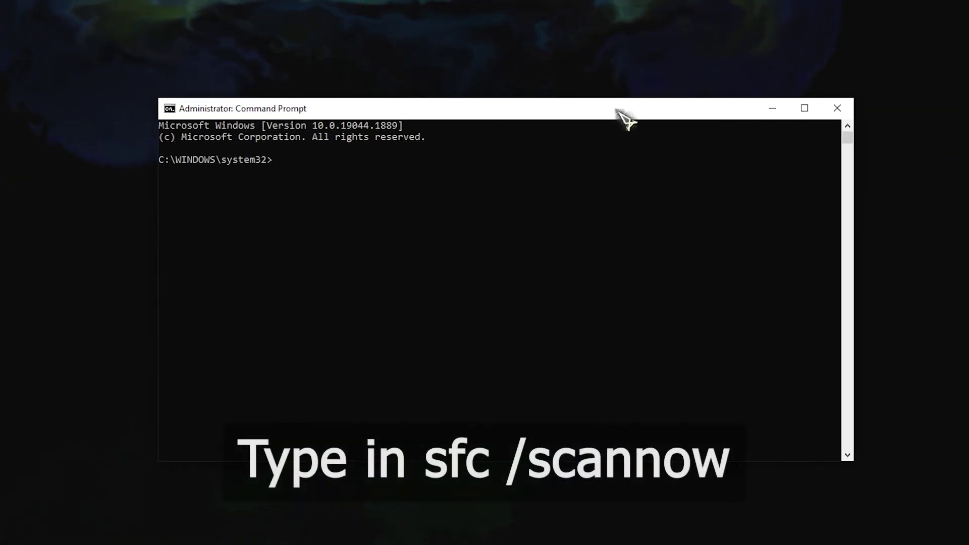
pyautogui.moveTo(616, 109); pyautogui.dragTo(625, 112)
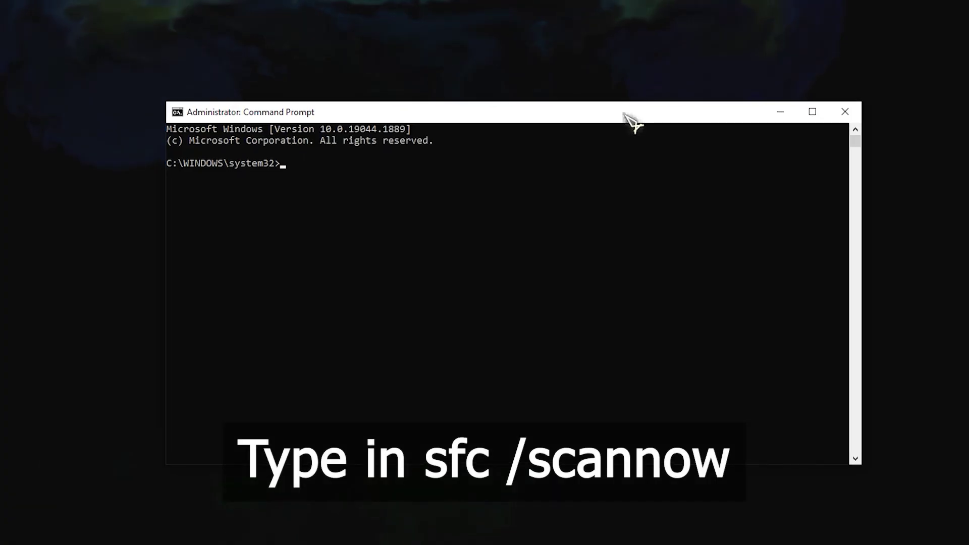